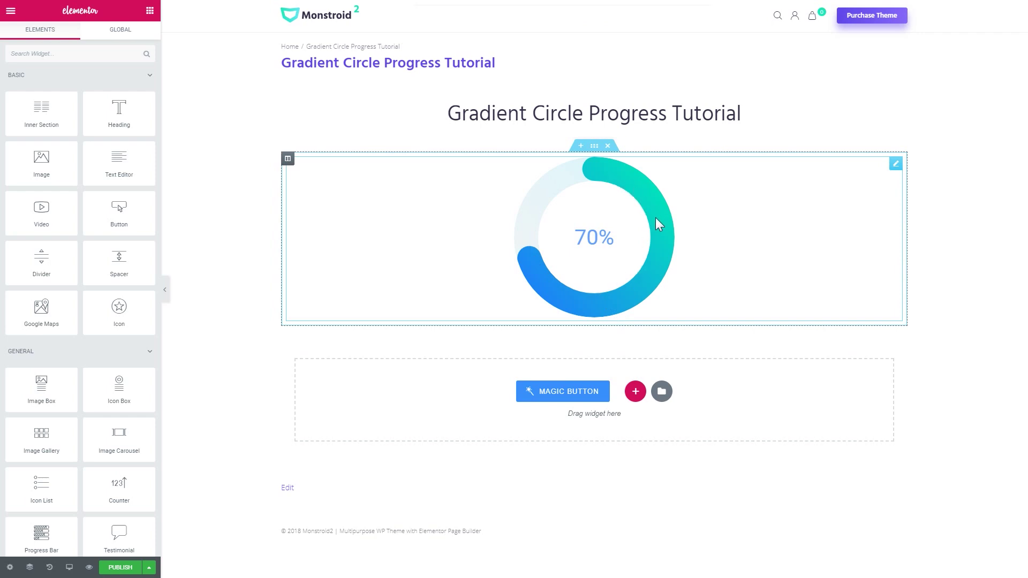
Remove the old progress circle section, leaving only the heading and an empty drop area
{"action": "left_click", "coordinate": [608, 146]}
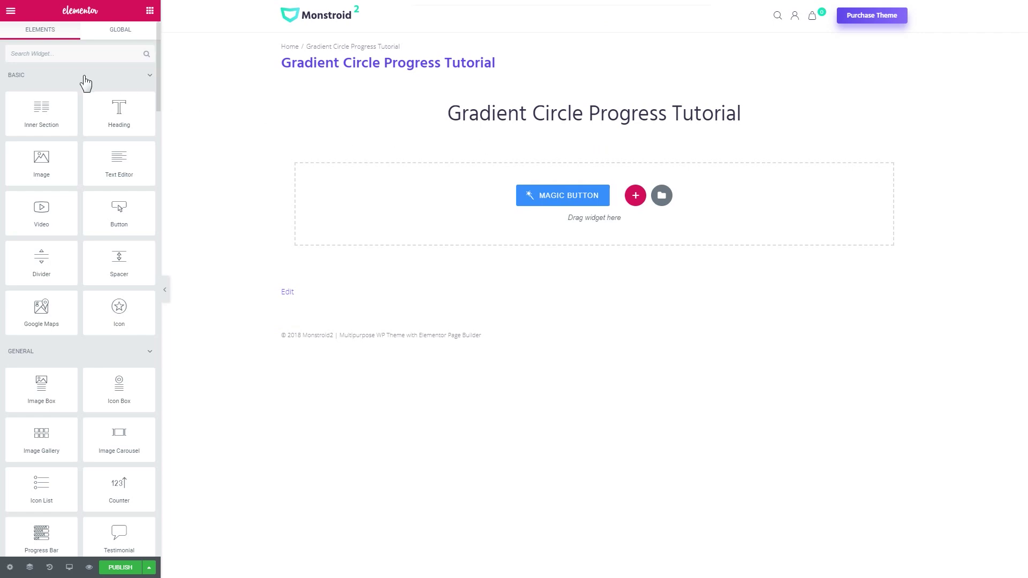
Search 'cir' and drop a Circle Progress widget onto the page below the heading
{"action": "left_click", "coordinate": [82, 54]}
{"action": "type", "text": "cir"}
{"action": "left_click_drag", "start_coordinate": [41, 87], "coordinate": [418, 218]}
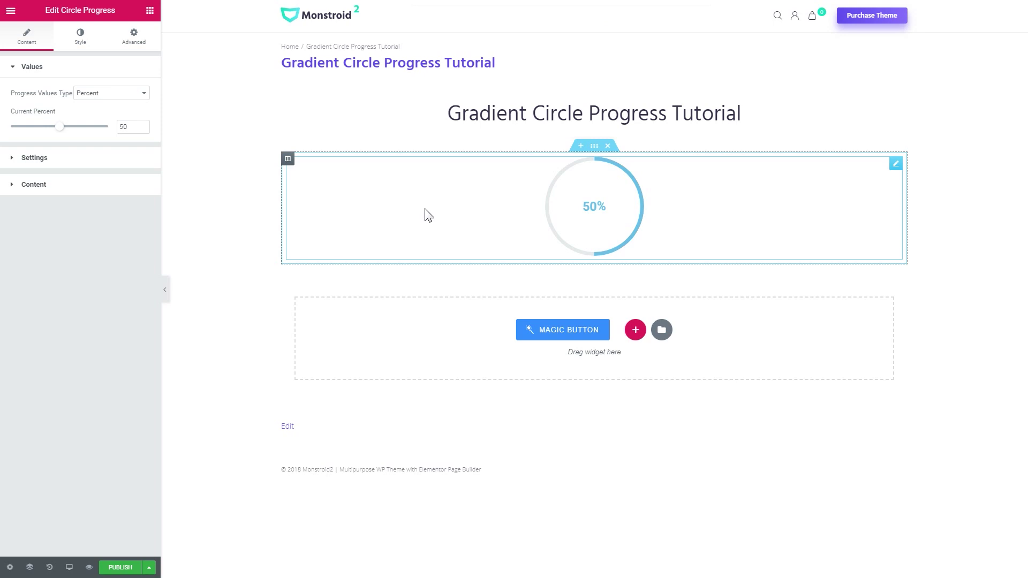
Set circle size 300 with value and background stroke widths of 45, leaving labels unchanged
{"action": "left_click", "coordinate": [88, 159]}
{"action": "type", "text": "300"}
{"action": "left_click", "coordinate": [131, 165]}
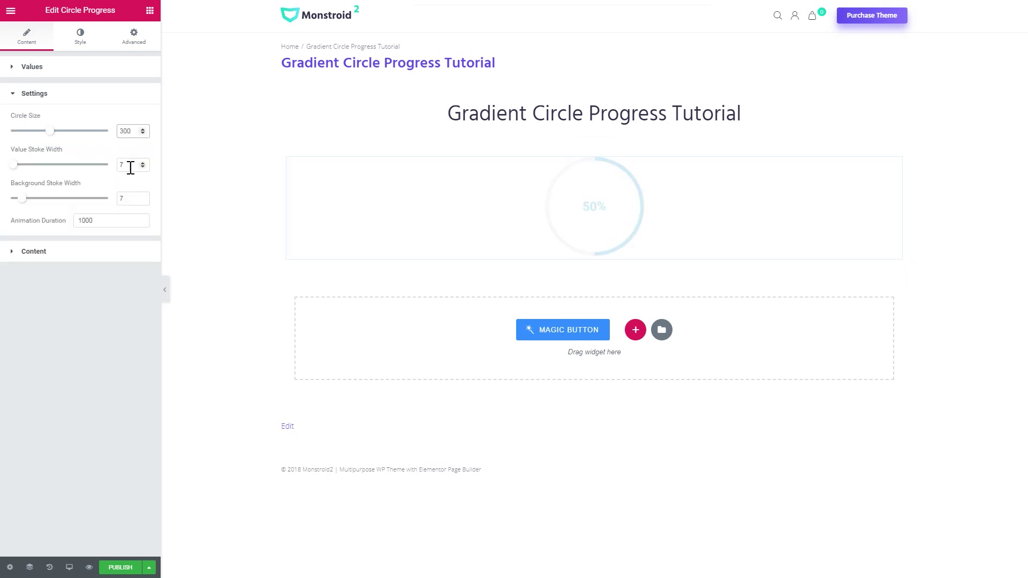
{"action": "type", "text": "45"}
{"action": "double_click", "coordinate": [132, 199]}
{"action": "type", "text": "45"}
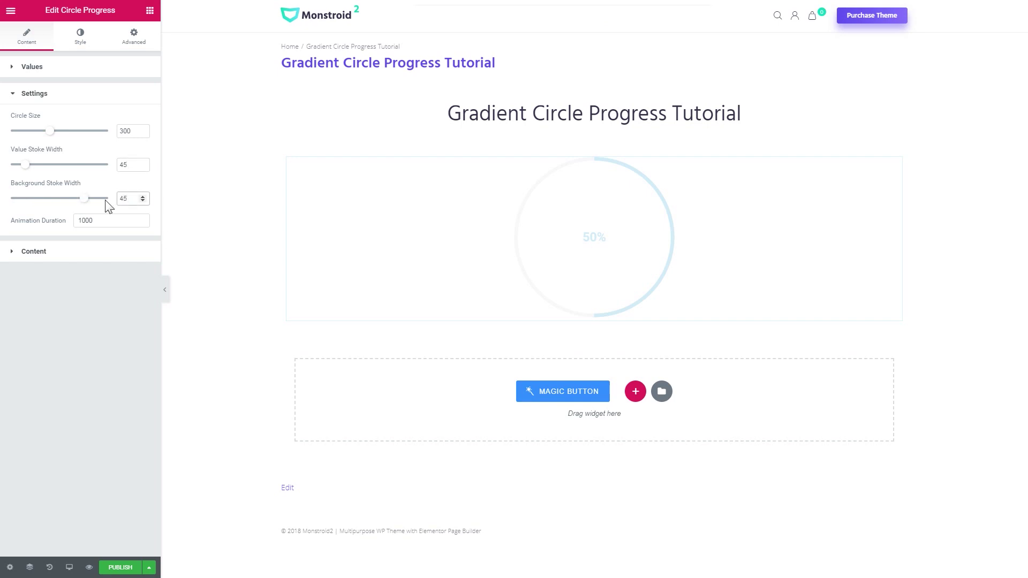
{"action": "left_click", "coordinate": [97, 251]}
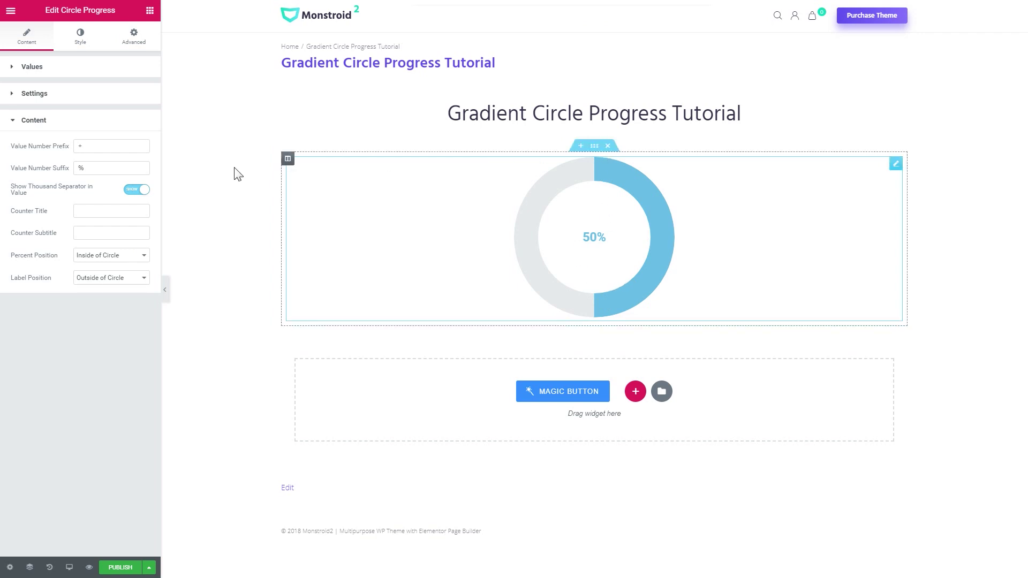
{"action": "left_click", "coordinate": [55, 122]}
Change Current Percent from 50 to 70 and move to the widget's Style settings
{"action": "left_click", "coordinate": [51, 97]}
{"action": "left_click", "coordinate": [56, 71]}
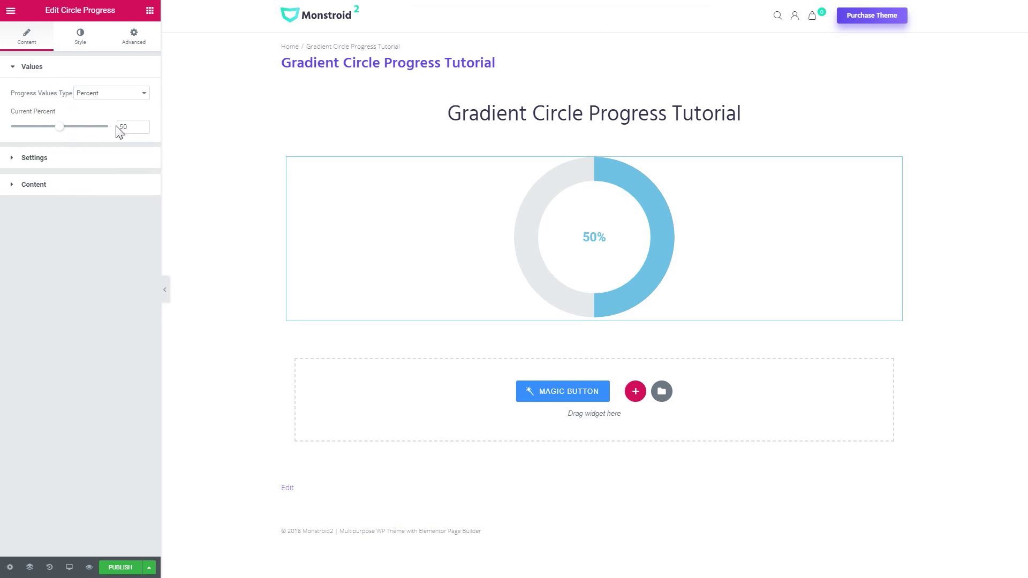
{"action": "left_click_drag", "start_coordinate": [123, 126], "coordinate": [113, 134]}
{"action": "type", "text": "7"}
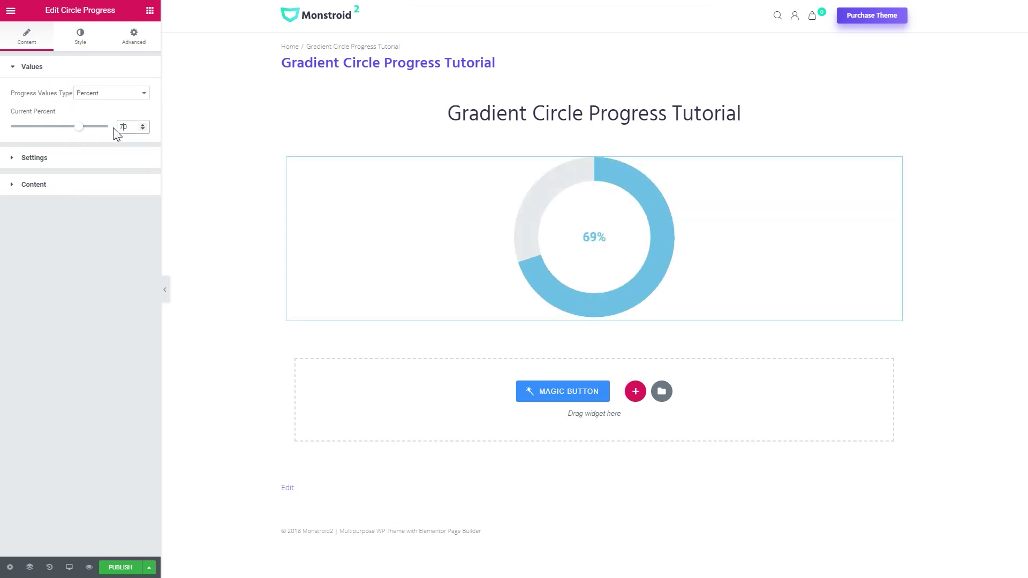
{"action": "left_click", "coordinate": [79, 50]}
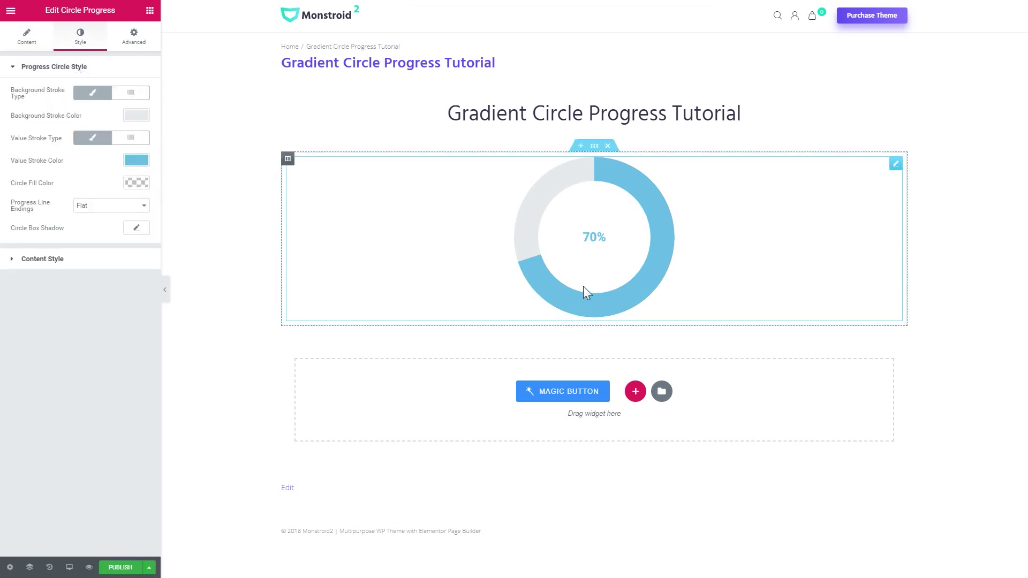
{"action": "mouse_move", "coordinate": [594, 238]}
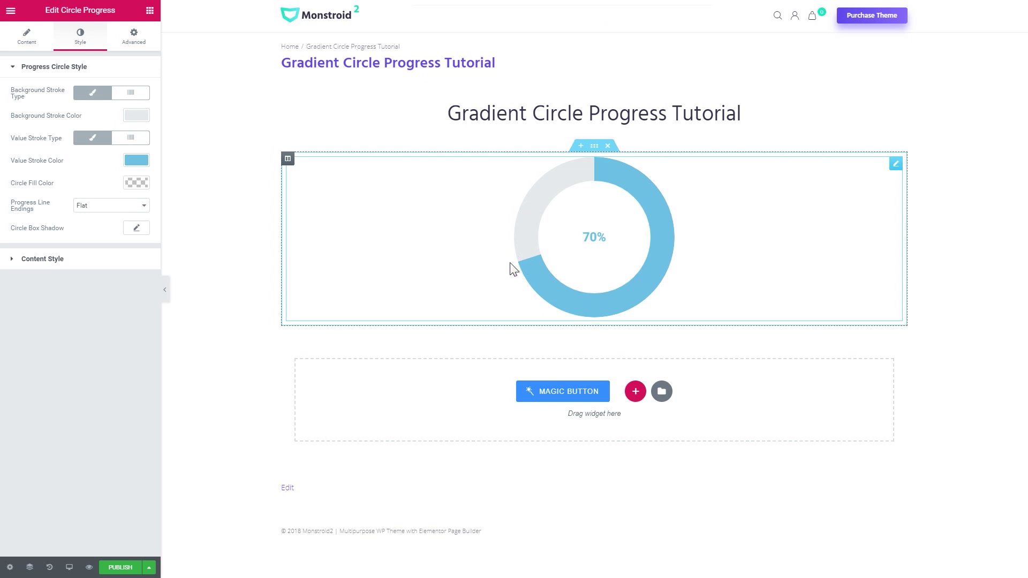
Set Progress Line Endings to Rounded for the 70% arc
{"action": "left_click", "coordinate": [91, 209]}
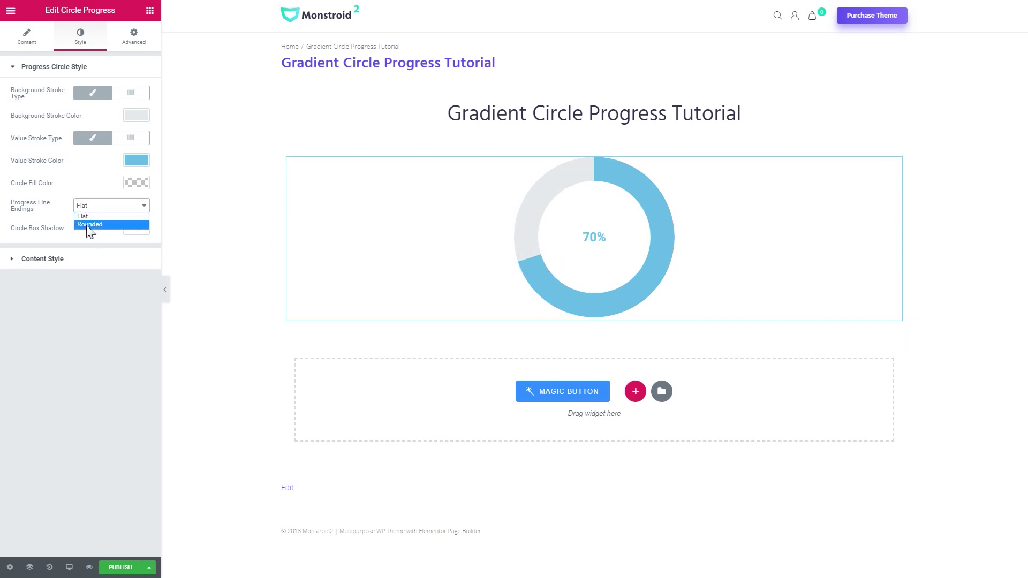
{"action": "left_click", "coordinate": [86, 225]}
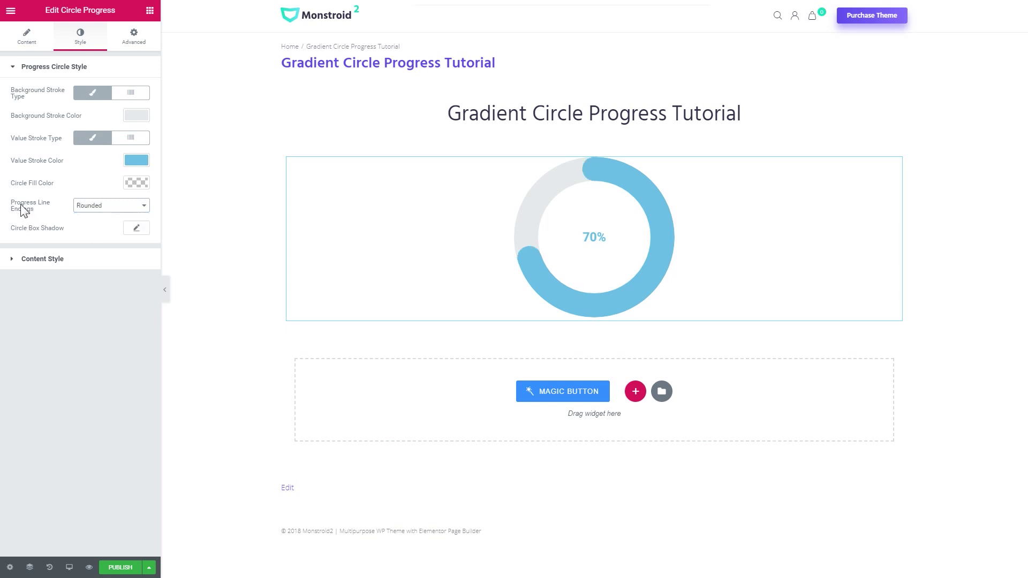
{"action": "left_click", "coordinate": [94, 209]}
{"action": "left_click", "coordinate": [88, 226]}
Make the value stroke a gradient with Color A pasted as blue #006aff
{"action": "left_click", "coordinate": [126, 143]}
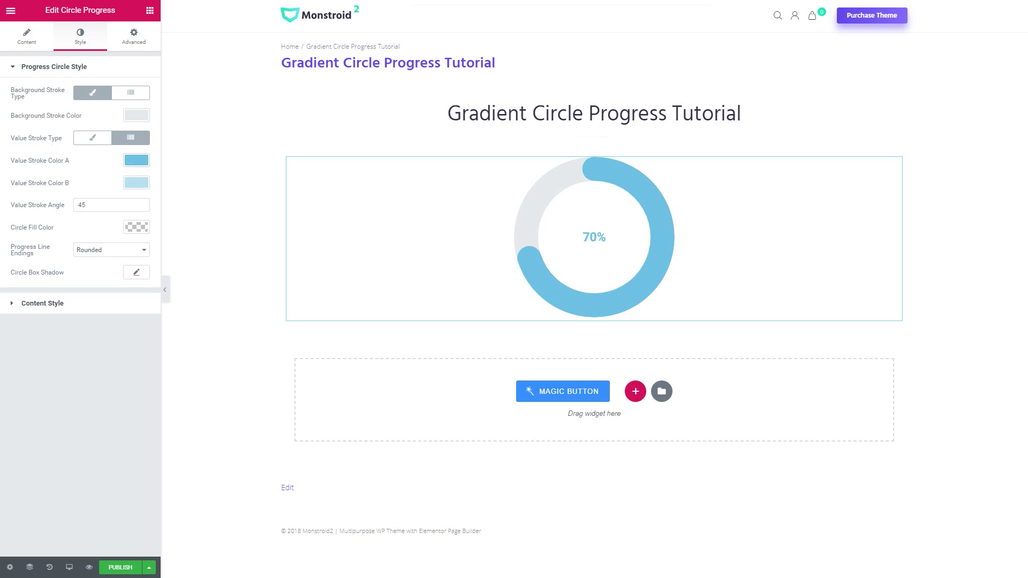
{"action": "left_click", "coordinate": [131, 165]}
{"action": "double_click", "coordinate": [37, 159]}
{"action": "type", "text": "#006aff"}
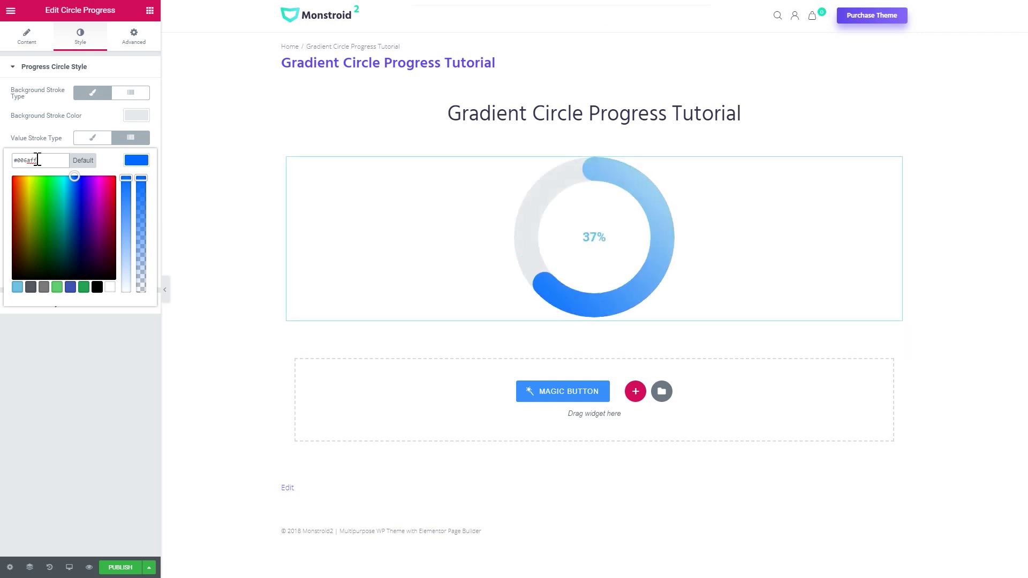
{"action": "left_click", "coordinate": [479, 294]}
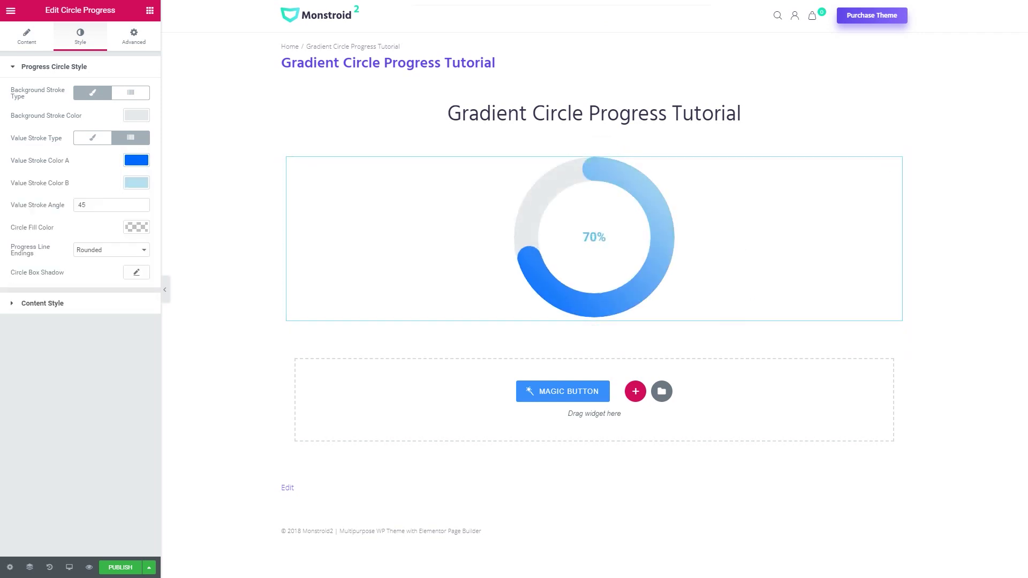
Paste green 1BF992 as Color B and raise the gradient angle to 54
{"action": "left_click", "coordinate": [136, 183]}
{"action": "double_click", "coordinate": [37, 184]}
{"action": "type", "text": "1BF992"}
{"action": "left_click", "coordinate": [131, 182]}
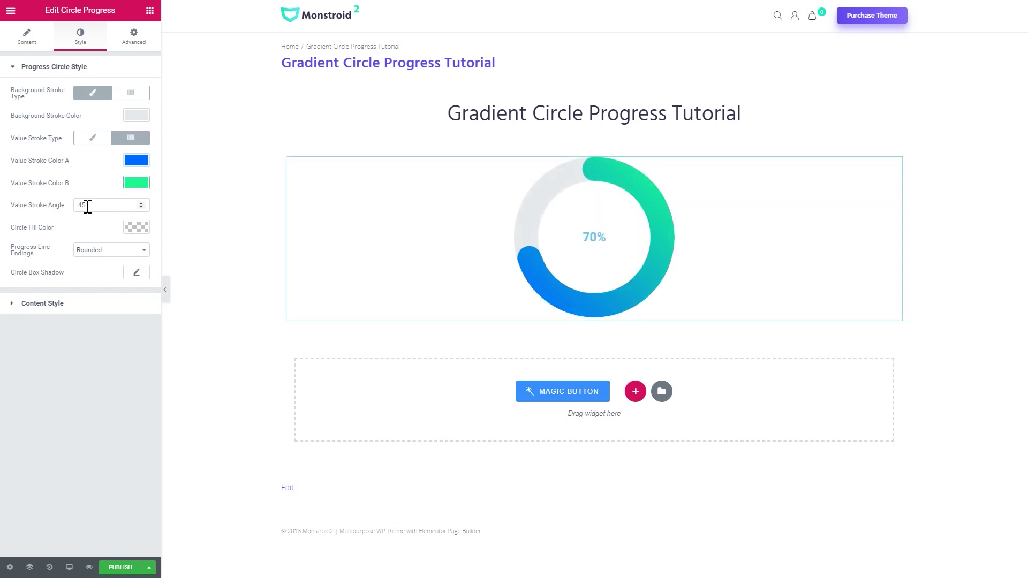
{"action": "mouse_move", "coordinate": [110, 204]}
{"action": "left_click", "coordinate": [141, 203]}
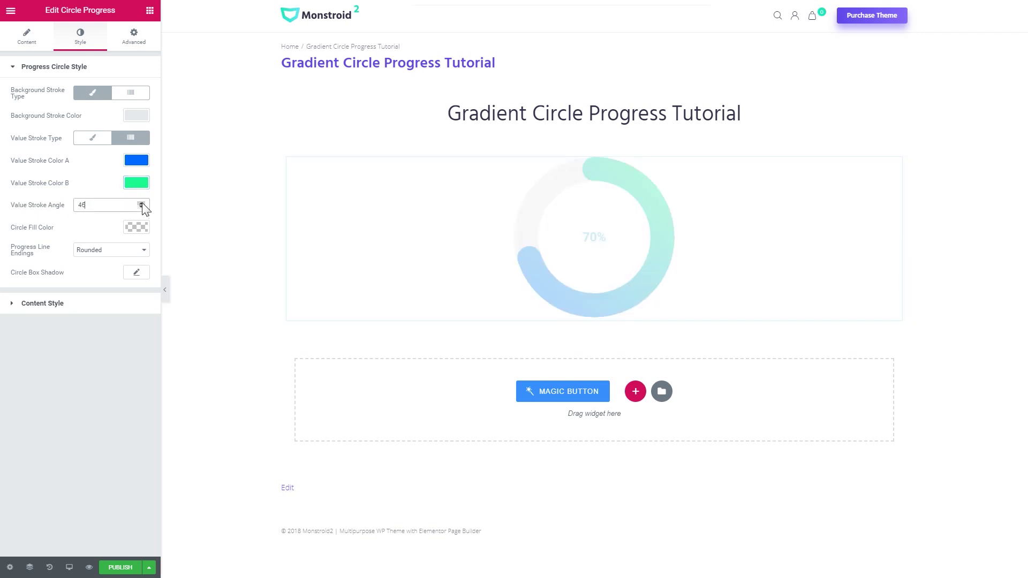
{"action": "left_click", "coordinate": [142, 204]}
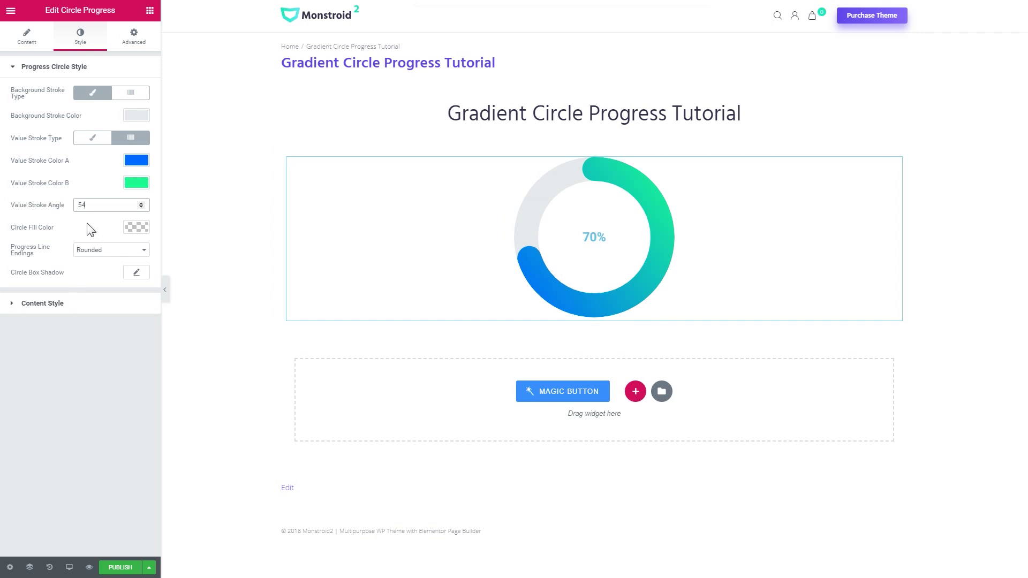
Make the background stroke a gradient: Color A faded white, Color B pale blue
{"action": "mouse_move", "coordinate": [594, 238]}
{"action": "left_click", "coordinate": [129, 97]}
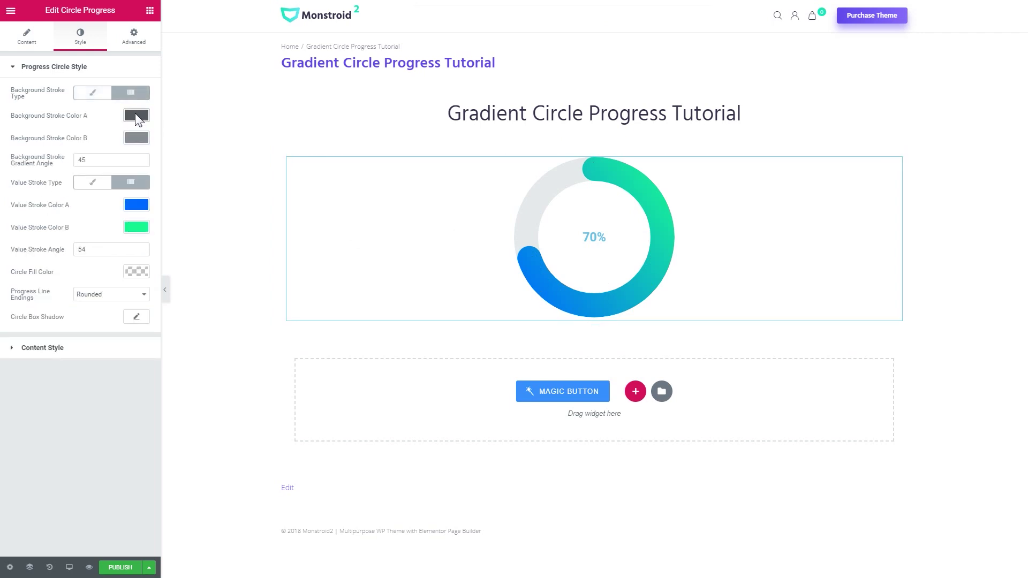
{"action": "left_click", "coordinate": [137, 115]}
{"action": "left_click", "coordinate": [110, 243]}
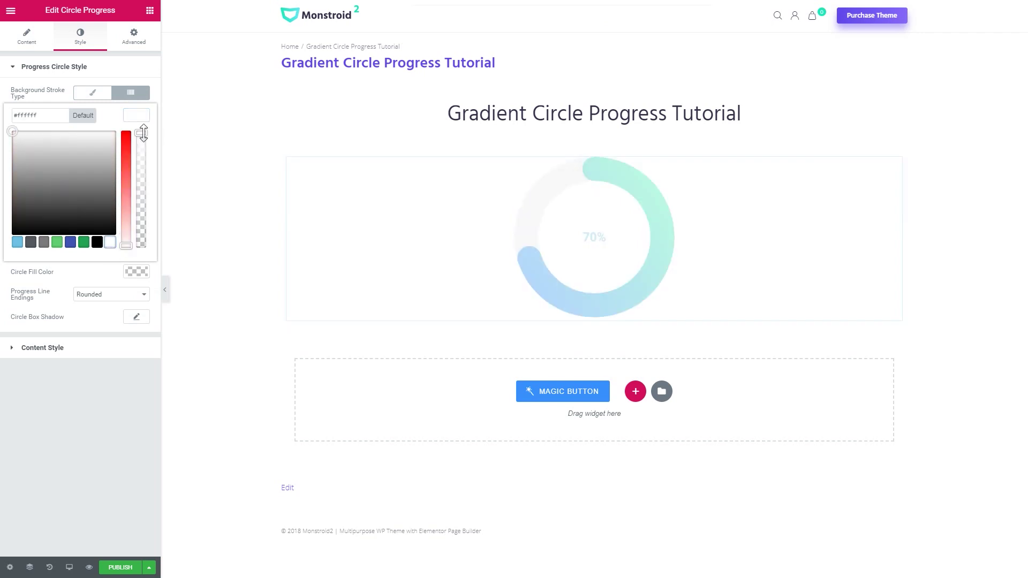
{"action": "left_click_drag", "start_coordinate": [143, 133], "coordinate": [141, 141]}
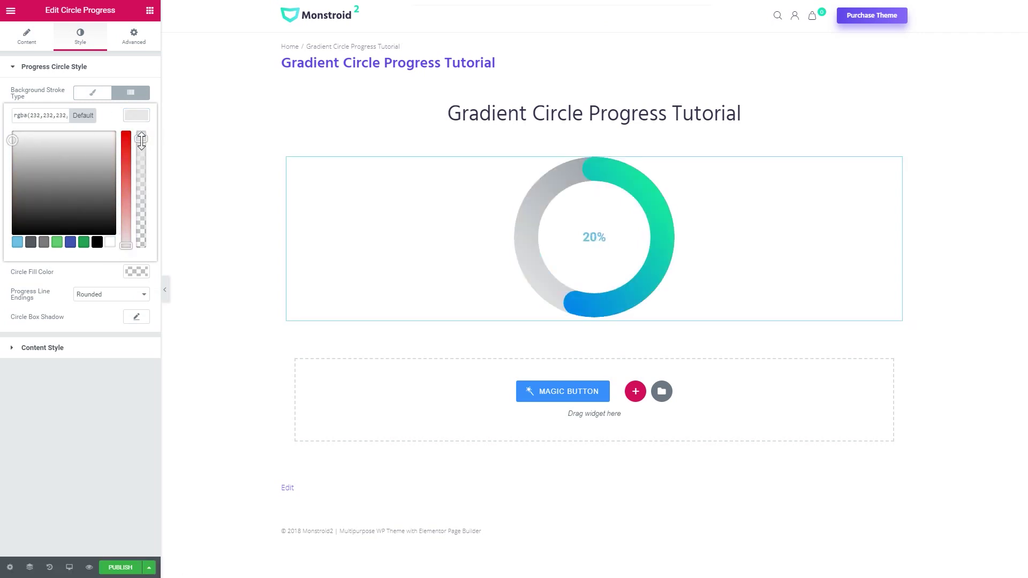
{"action": "left_click", "coordinate": [136, 137]}
{"action": "left_click_drag", "start_coordinate": [121, 201], "coordinate": [127, 244]}
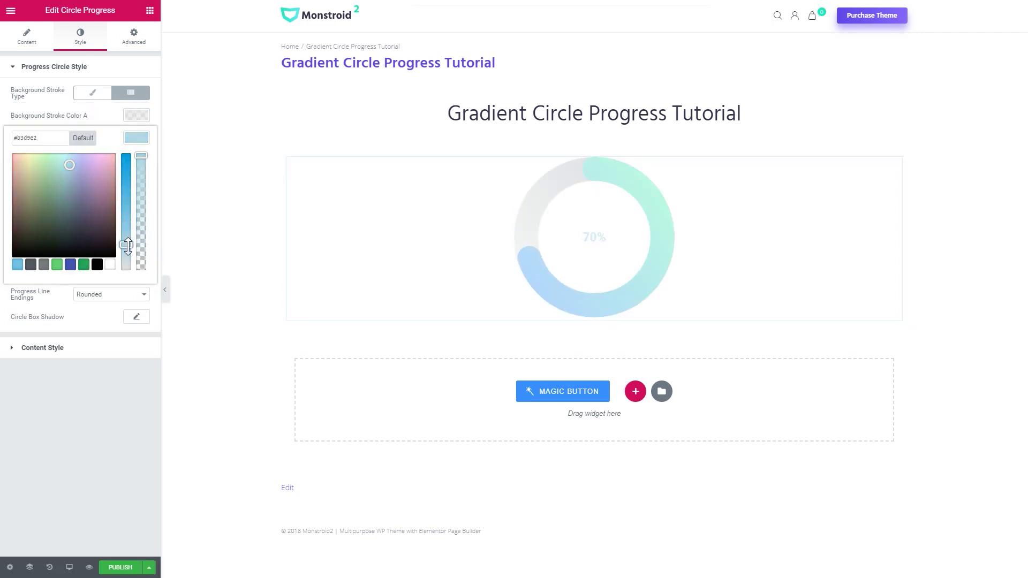
Lighten Color B to pale grey and review both translucent background colours
{"action": "left_click", "coordinate": [136, 116]}
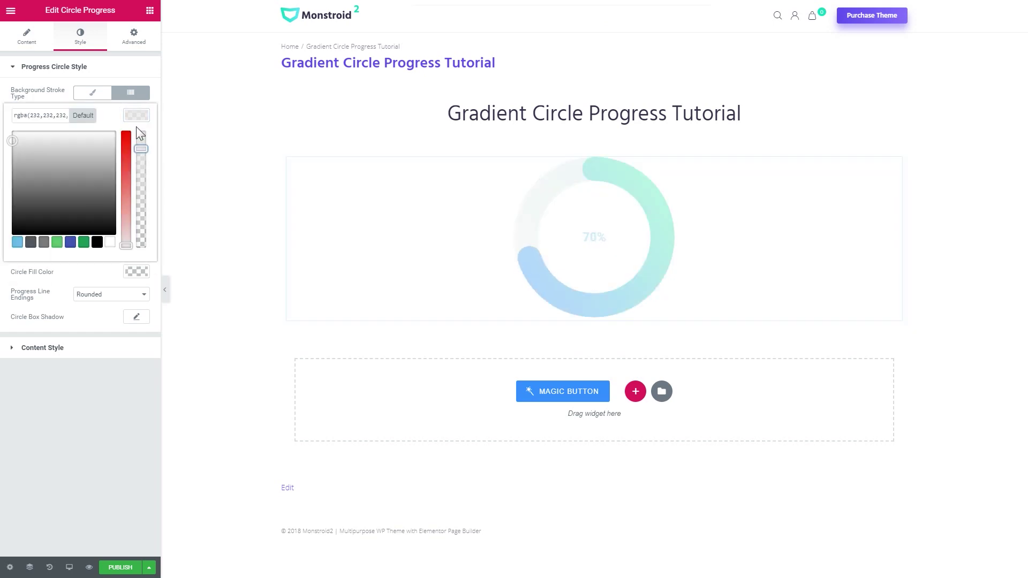
{"action": "left_click", "coordinate": [137, 117]}
{"action": "left_click", "coordinate": [135, 137]}
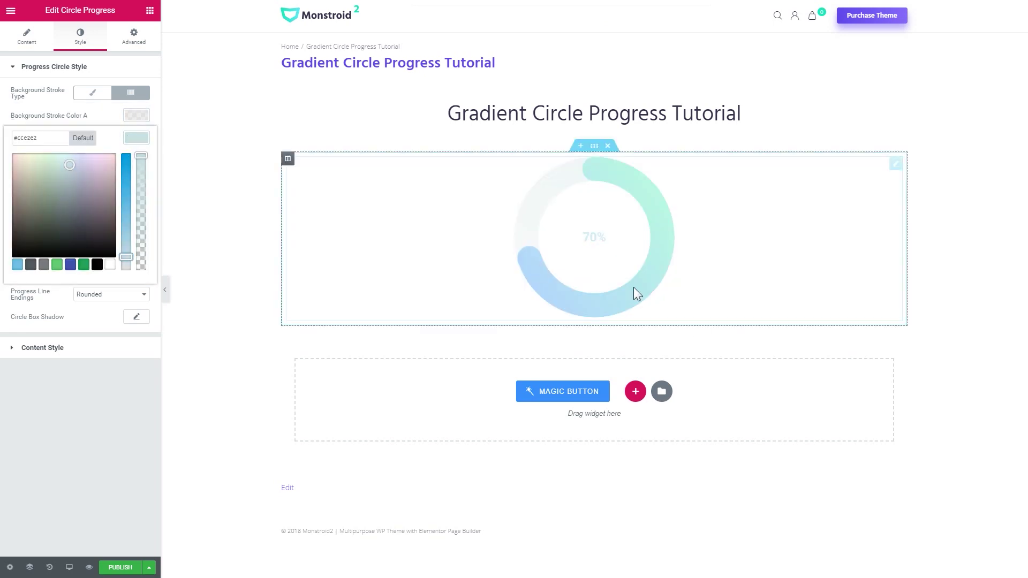
{"action": "left_click_drag", "start_coordinate": [126, 258], "coordinate": [128, 153]}
{"action": "left_click", "coordinate": [136, 138]}
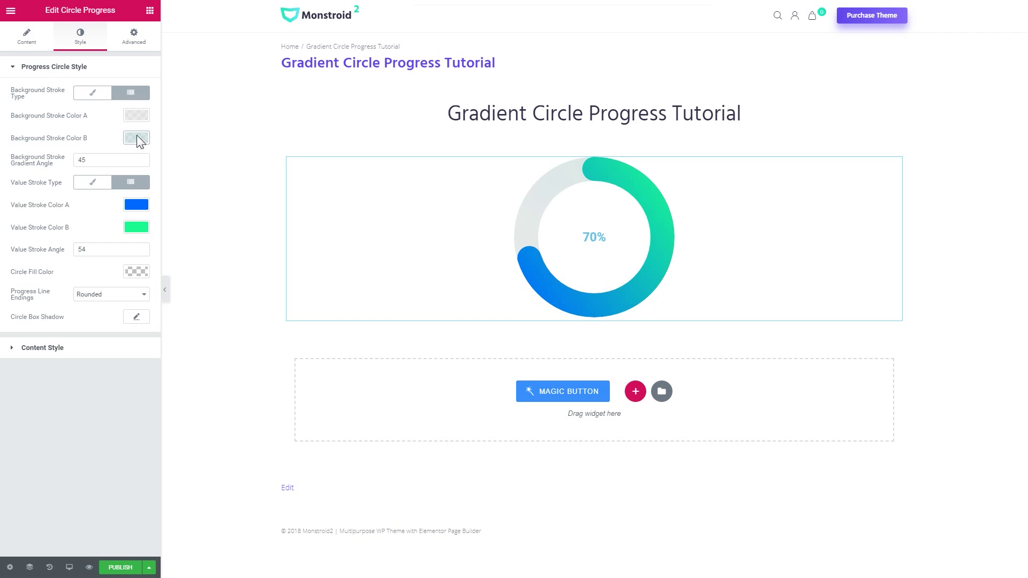
{"action": "left_click", "coordinate": [136, 138]}
{"action": "left_click", "coordinate": [137, 116]}
{"action": "left_click", "coordinate": [139, 118]}
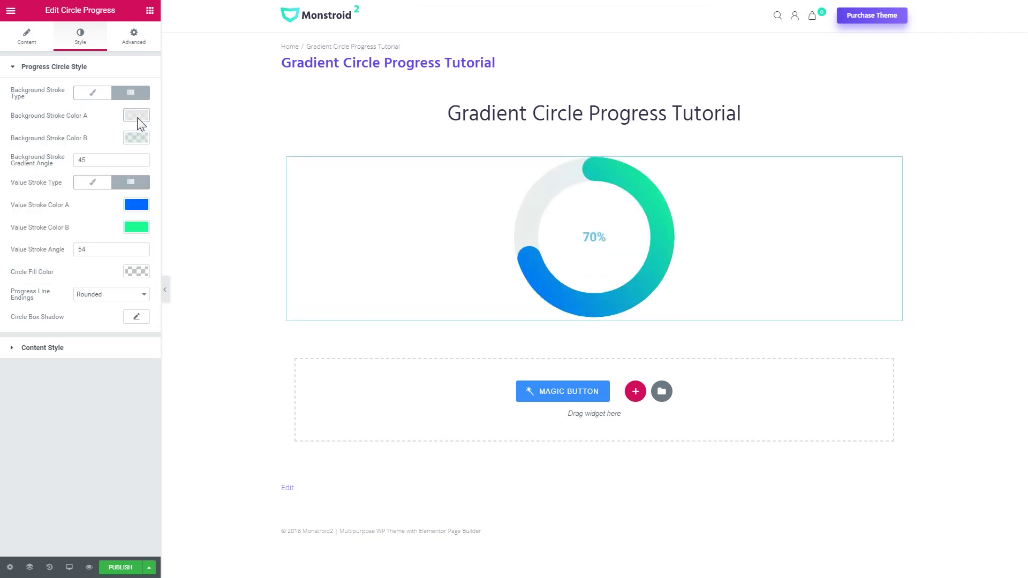